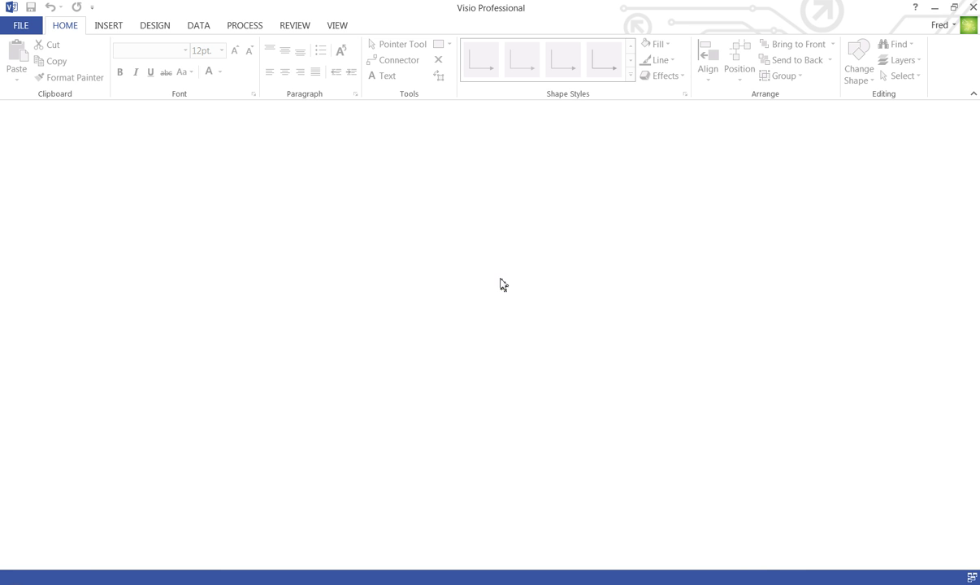
- Create a new drawing from the Crow's Foot Database Notation template with a landscape page
{"action": "left_click", "coordinate": [29, 28]}
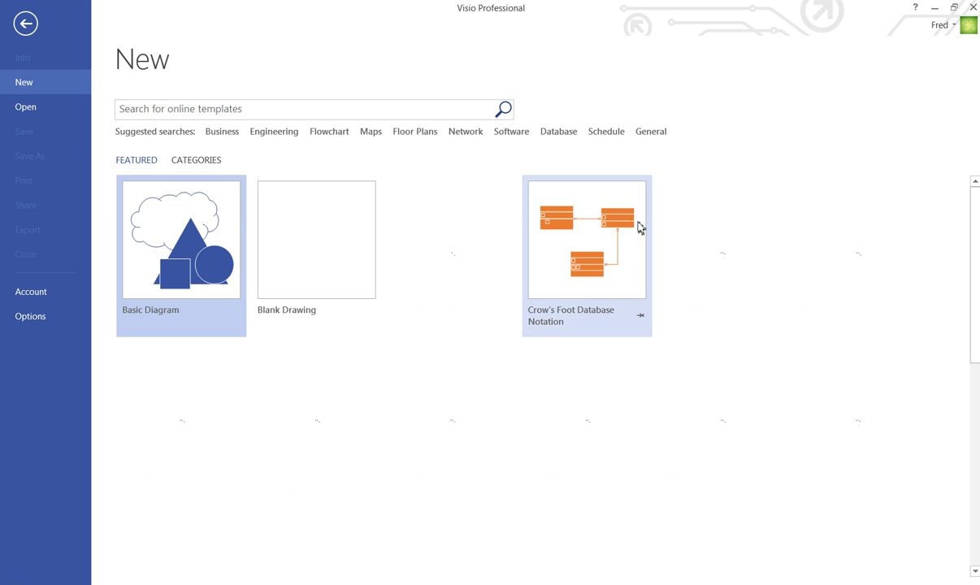
{"action": "left_click", "coordinate": [612, 236]}
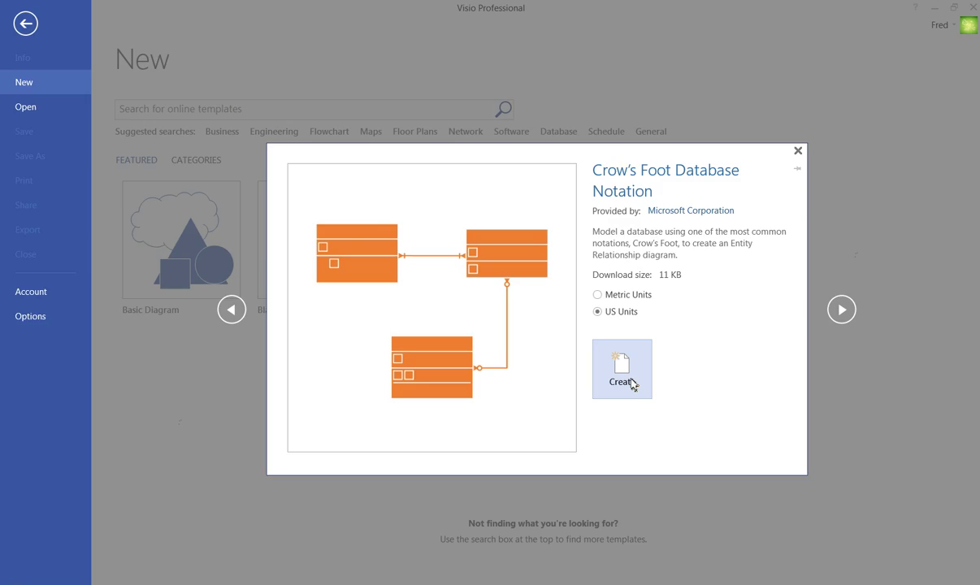
{"action": "left_click", "coordinate": [630, 382]}
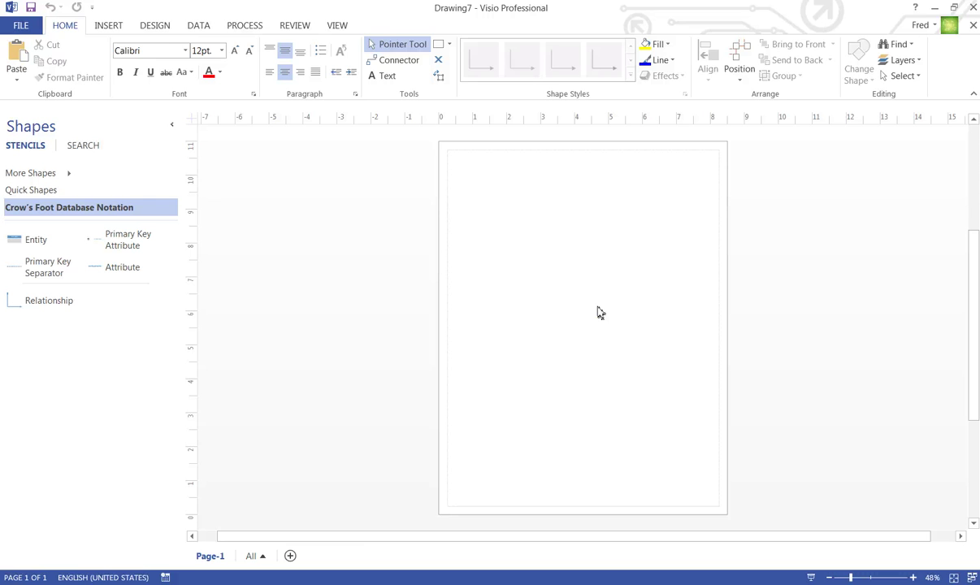
{"action": "left_click", "coordinate": [155, 30]}
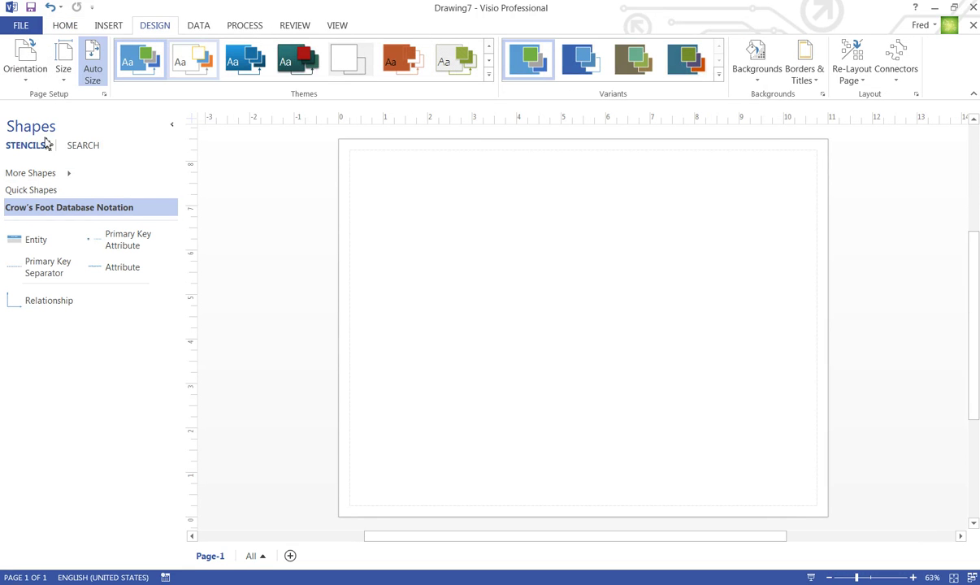
{"action": "left_click", "coordinate": [67, 27]}
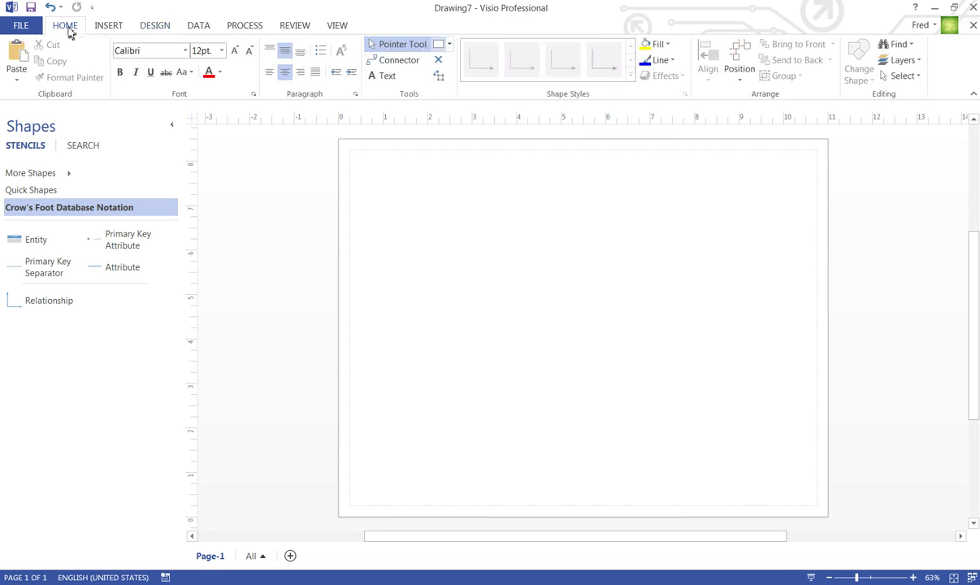
- Draw a small rectangle near the page's top left and duplicate it twice with Ctrl+D
{"action": "left_click", "coordinate": [439, 46]}
{"action": "mouse_move", "coordinate": [378, 227]}
{"action": "left_mouse_down"}
{"action": "mouse_move", "coordinate": [417, 253]}
{"action": "mouse_move", "coordinate": [452, 251]}
{"action": "left_mouse_up"}
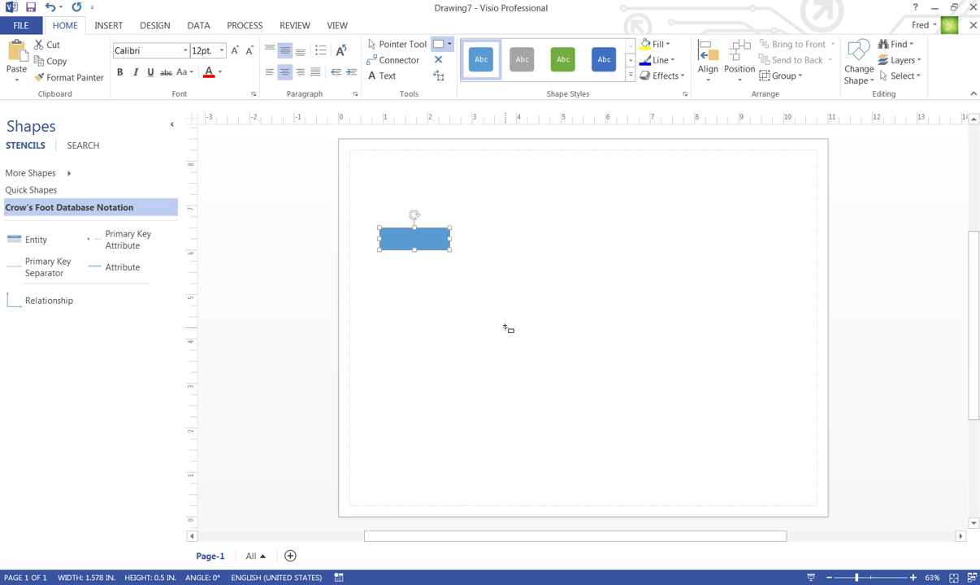
{"action": "key", "text": "ctrl+d"}
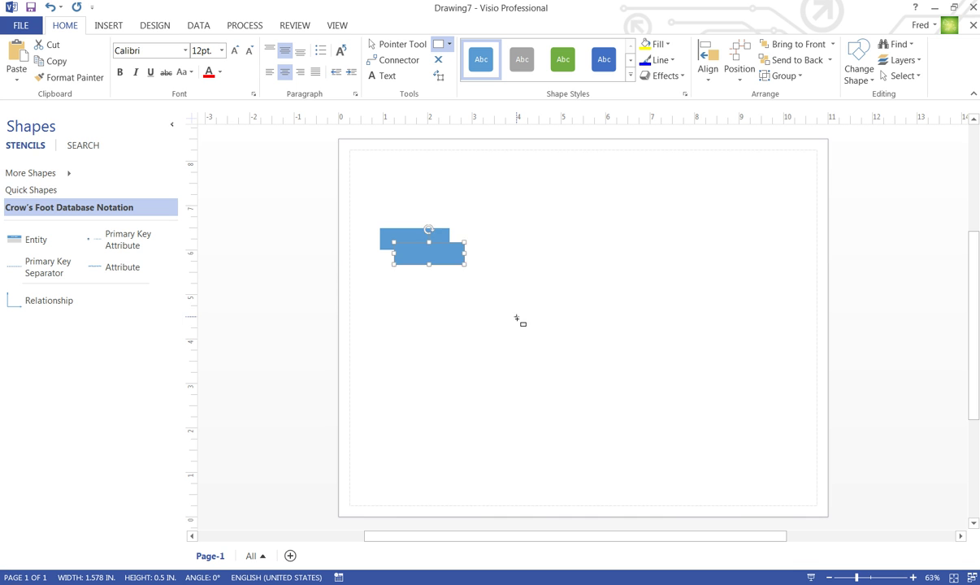
{"action": "key", "text": "ctrl+d"}
{"action": "key", "text": "ctrl+d"}
{"action": "key", "text": "ctrl+d"}
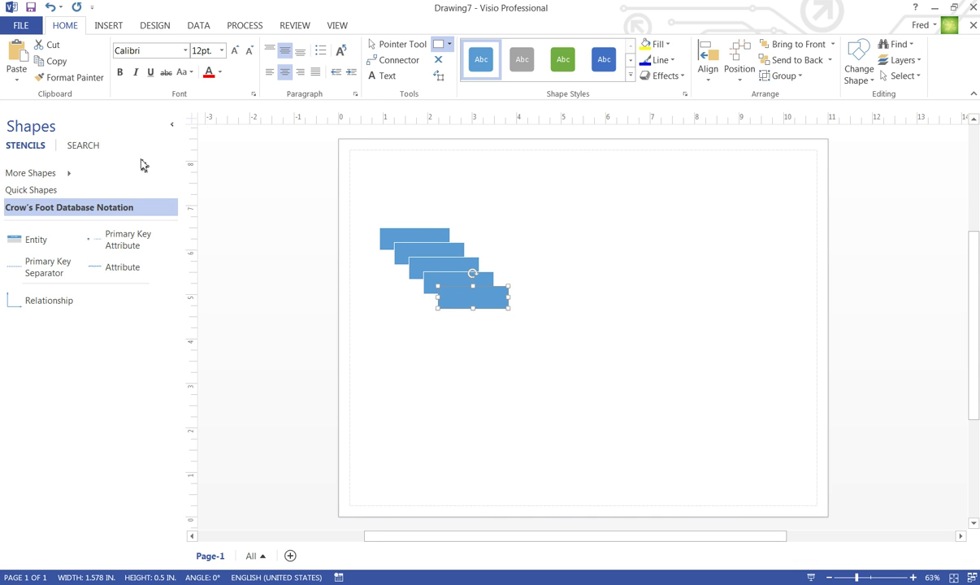
- Drag the rectangles into one edge-to-edge horizontal row of five, aligning the leftmost block
{"action": "left_click", "coordinate": [399, 44]}
{"action": "left_click_drag", "start_coordinate": [482, 303], "coordinate": [488, 243]}
{"action": "left_click_drag", "start_coordinate": [449, 284], "coordinate": [595, 251]}
{"action": "left_click_drag", "start_coordinate": [473, 238], "coordinate": [480, 239]}
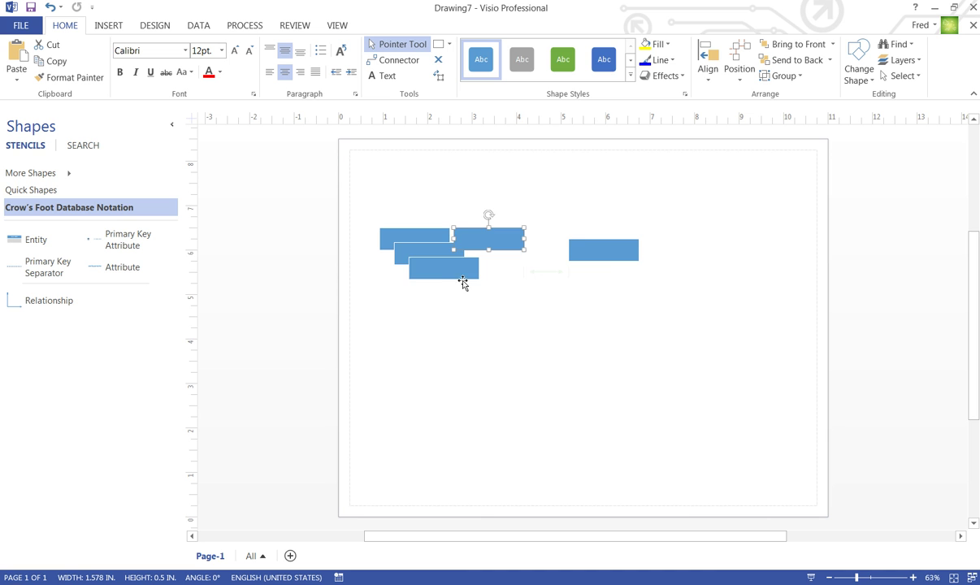
{"action": "left_click_drag", "start_coordinate": [444, 269], "coordinate": [602, 260]}
{"action": "left_click_drag", "start_coordinate": [419, 255], "coordinate": [696, 242]}
{"action": "left_click", "coordinate": [411, 241]}
{"action": "left_click_drag", "start_coordinate": [413, 245], "coordinate": [418, 244]}
{"action": "left_click", "coordinate": [619, 301]}
{"action": "left_click", "coordinate": [414, 242]}
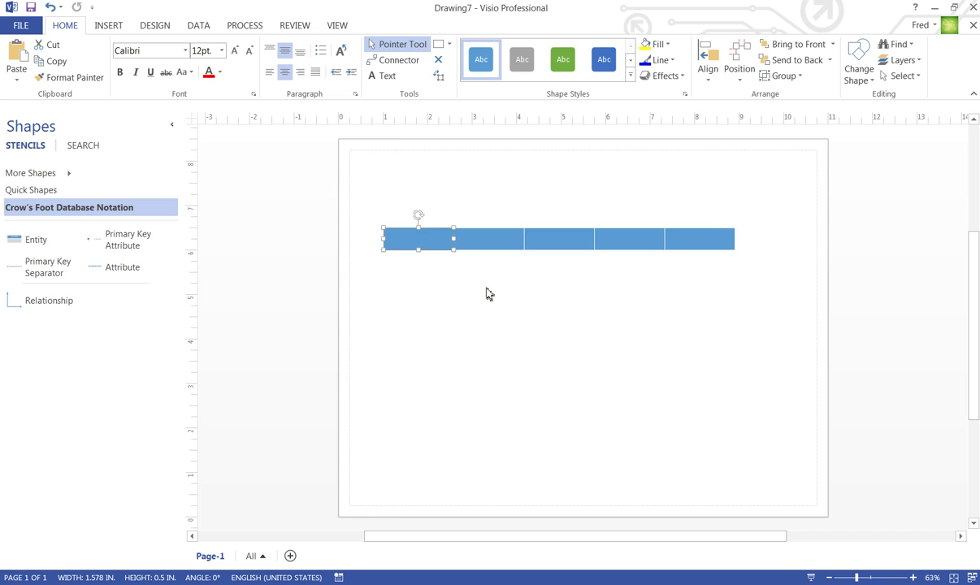
- Label the first two blocks Char_trip and Char_date
{"action": "key", "text": "F2"}
{"action": "type", "text": "char_trip"}
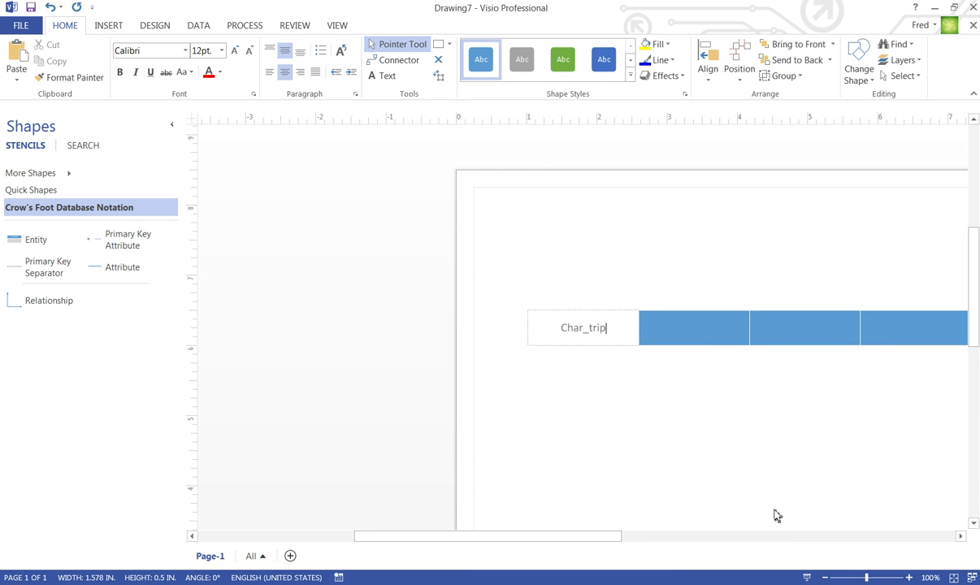
{"action": "left_click", "coordinate": [693, 335]}
{"action": "left_click_drag", "start_coordinate": [577, 538], "coordinate": [640, 538]}
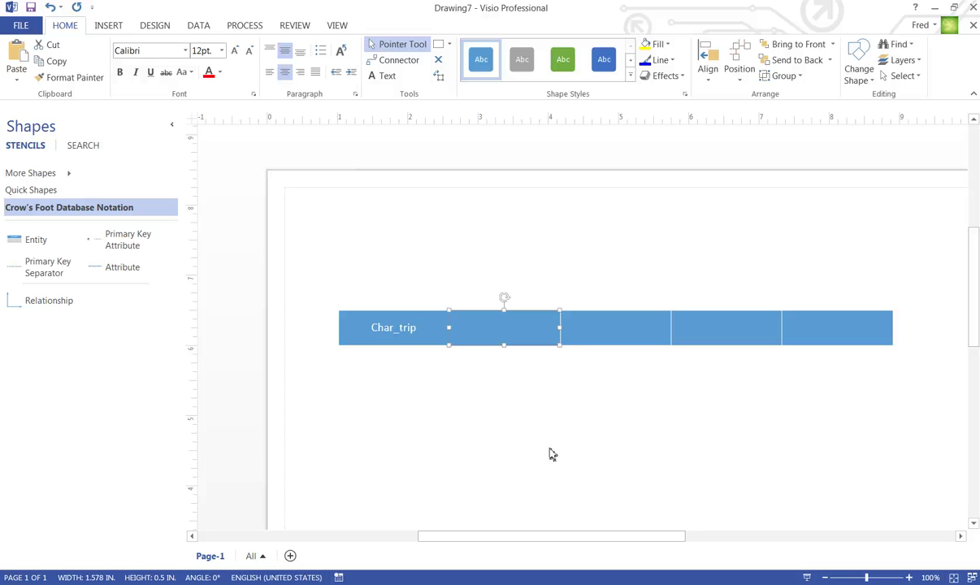
{"action": "type", "text": "cahr"}
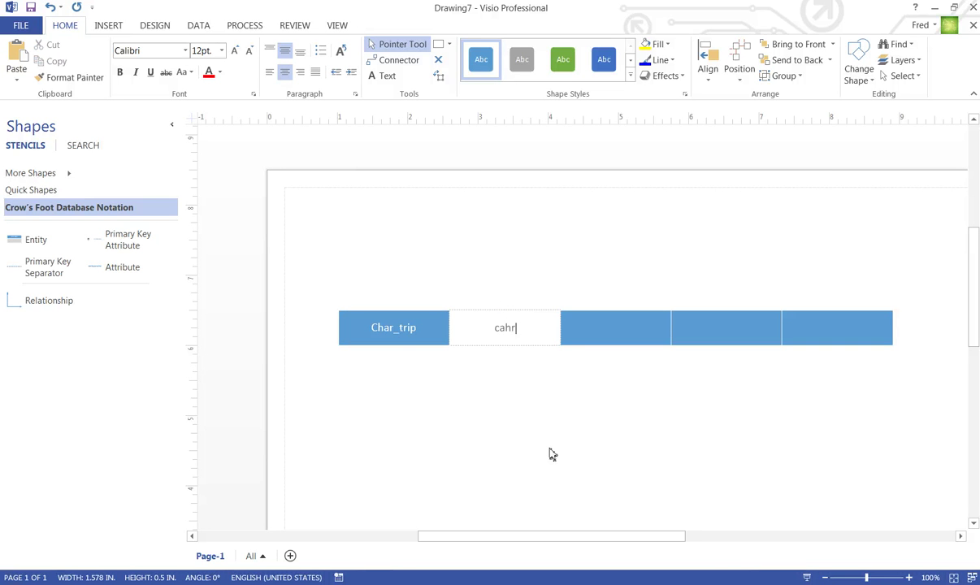
{"action": "key", "text": "BackSpace"}
{"action": "key", "text": "BackSpace"}
{"action": "type", "text": "har_date"}
{"action": "left_click", "coordinate": [610, 333]}
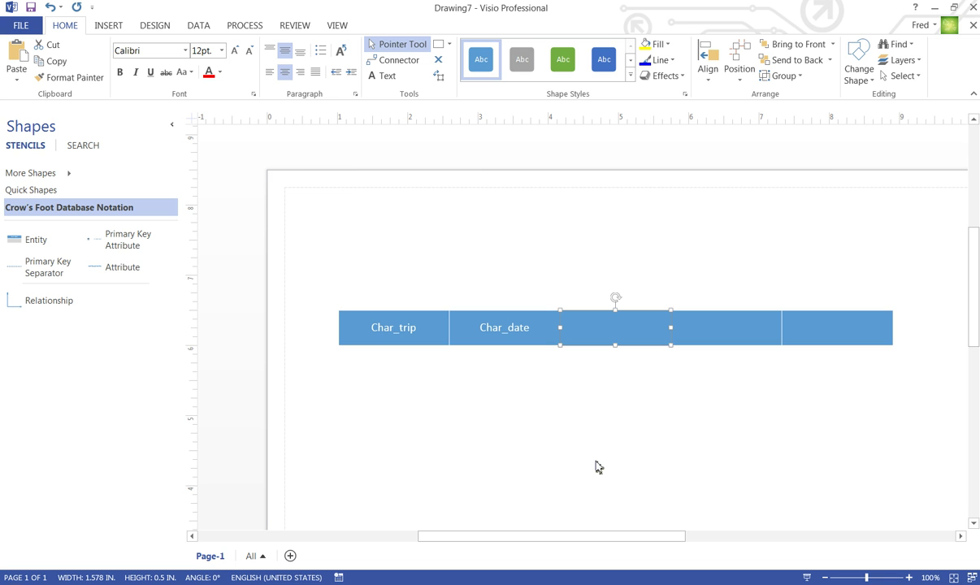
- Label the remaining blocks Char_city, Char_city and Cust_num
{"action": "type", "text": "char"}
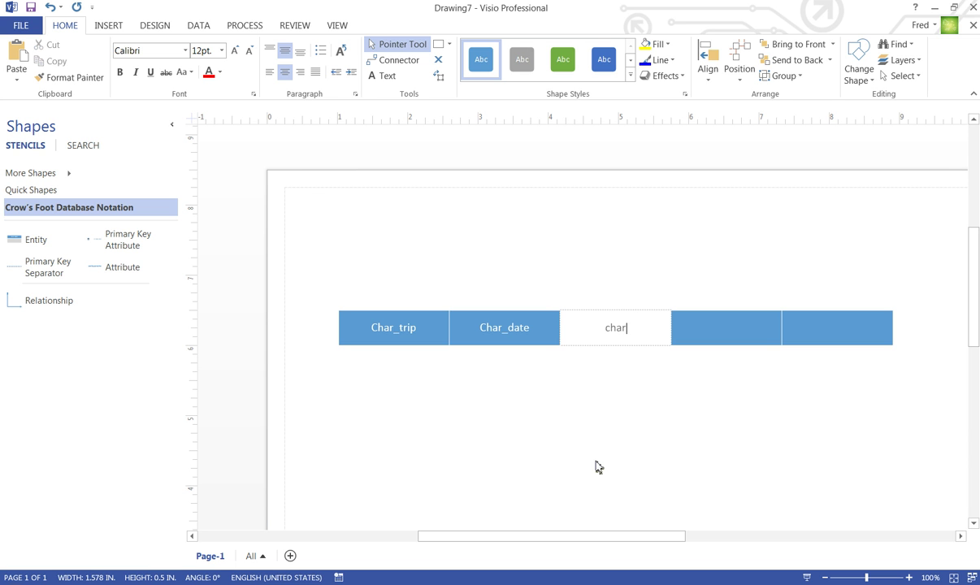
{"action": "type", "text": "_city"}
{"action": "left_click", "coordinate": [709, 332]}
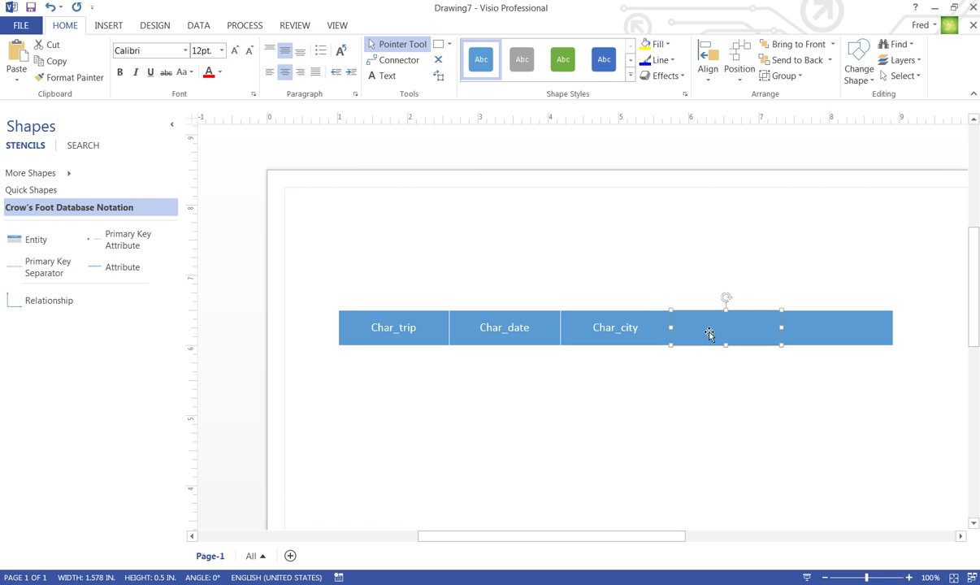
{"action": "type", "text": "char_id"}
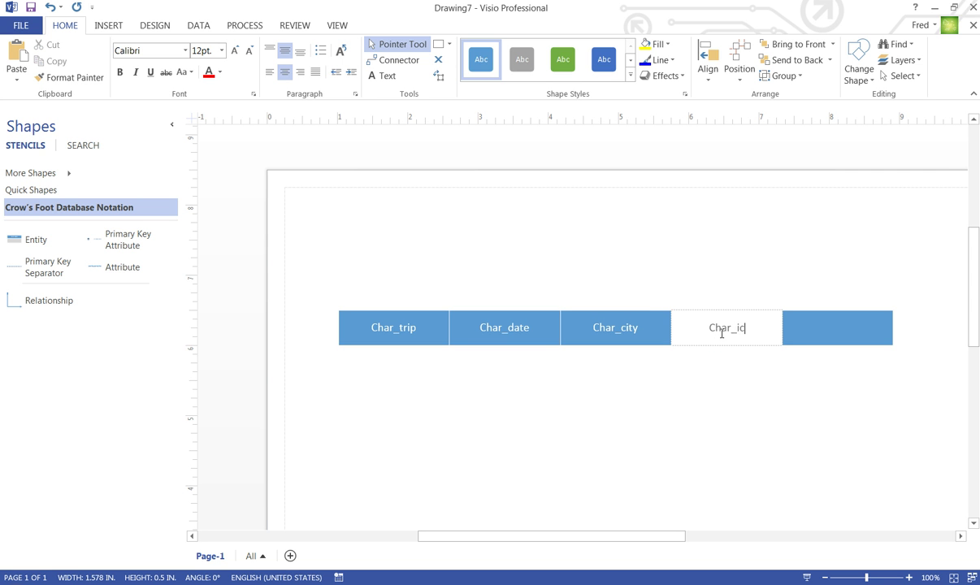
{"action": "key", "text": "BackSpace"}
{"action": "key", "text": "BackSpace"}
{"action": "type", "text": "city"}
{"action": "key", "text": "Escape"}
{"action": "left_click", "coordinate": [817, 326]}
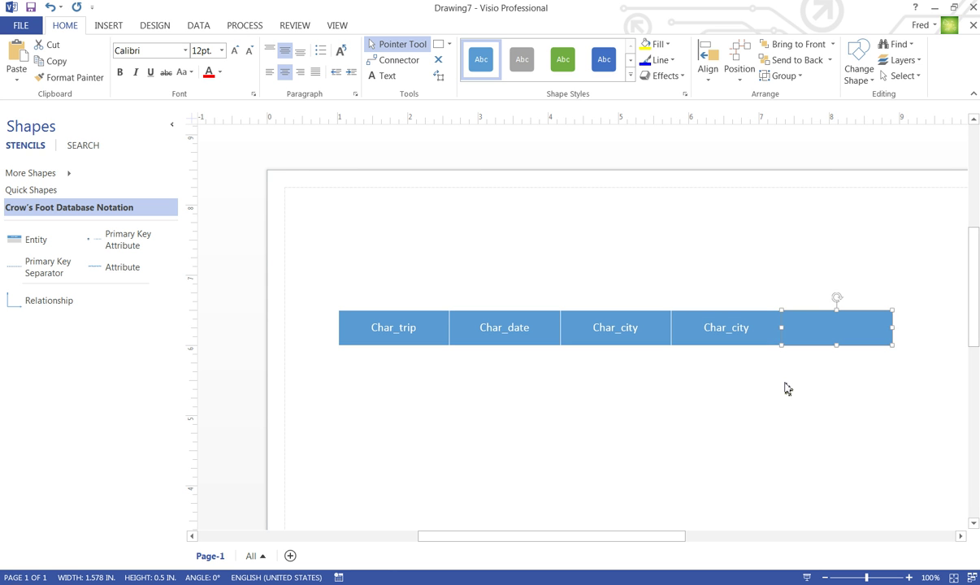
{"action": "key", "text": "F2"}
{"action": "type", "text": "cust_"}
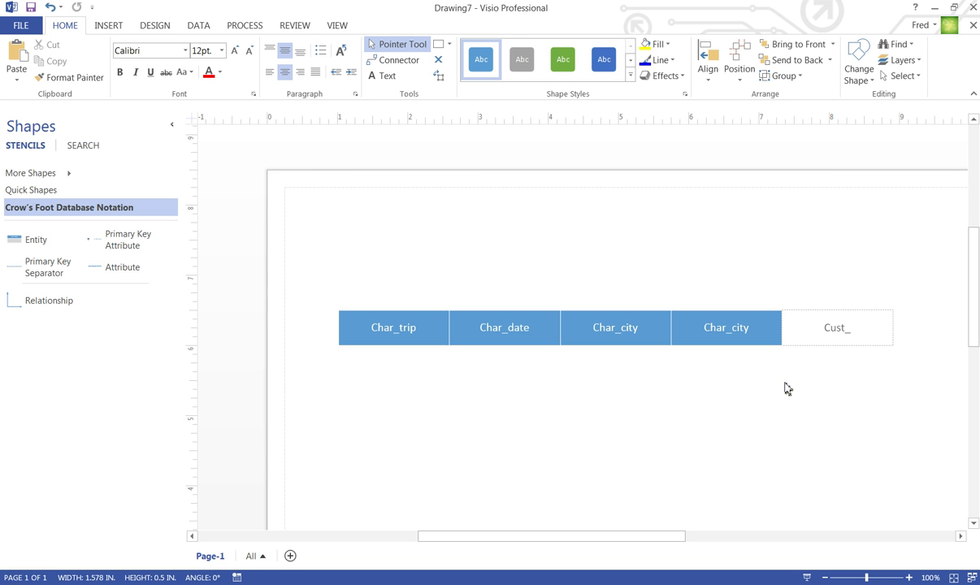
{"action": "type", "text": "num"}
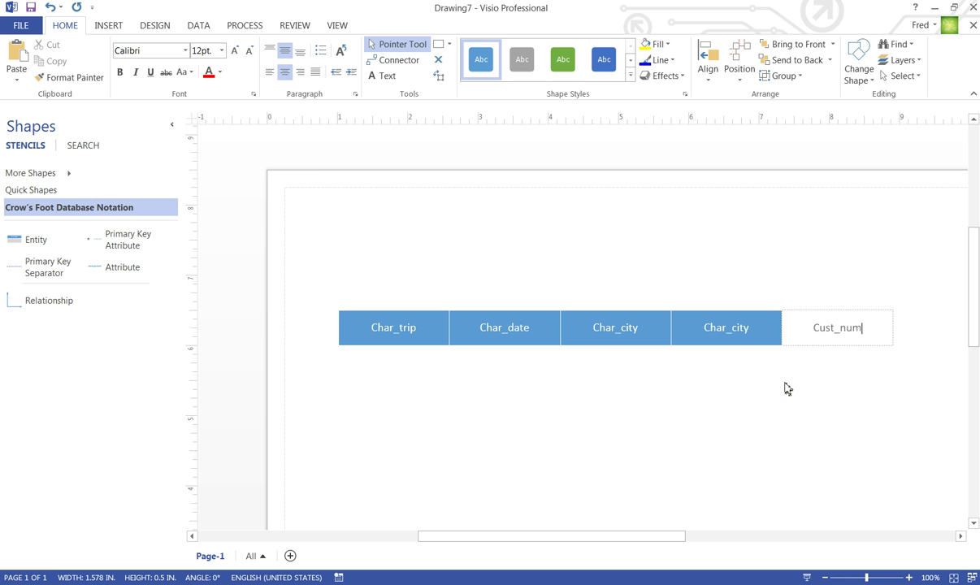
- Place a Relationship connector and glue its ends to the tops of Char_trip and Char_date
{"action": "left_click", "coordinate": [647, 445]}
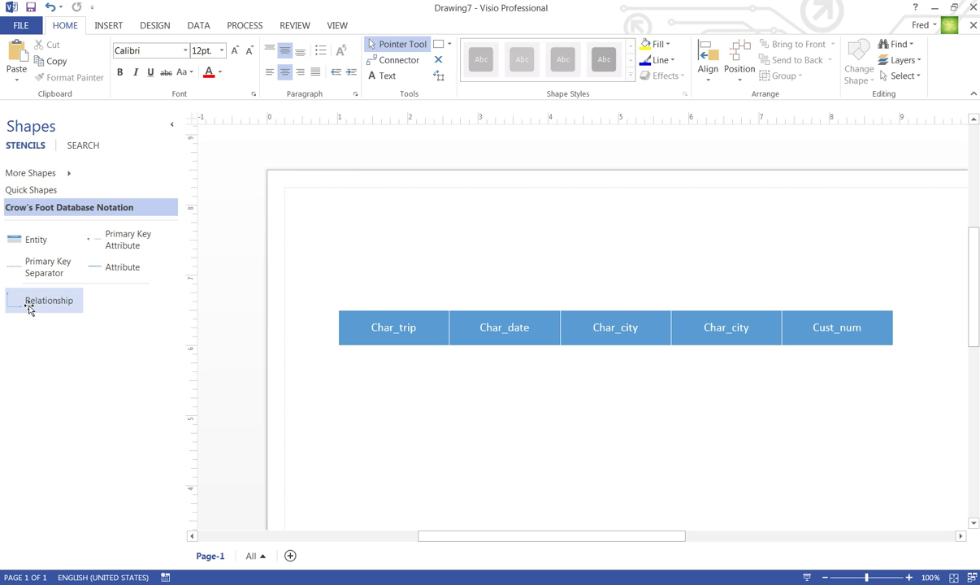
{"action": "left_click_drag", "start_coordinate": [30, 308], "coordinate": [442, 415]}
{"action": "left_click", "coordinate": [501, 409]}
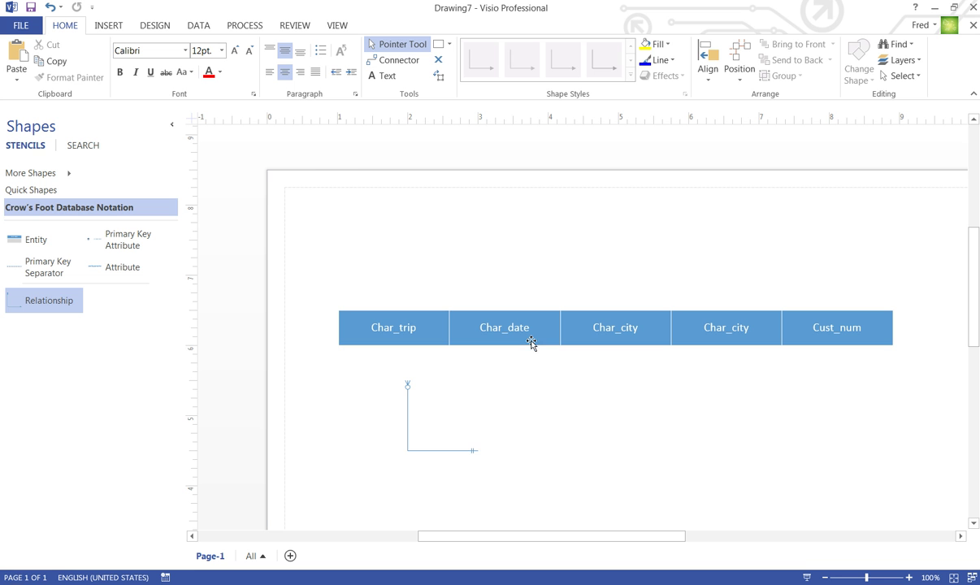
{"action": "left_click", "coordinate": [474, 452]}
{"action": "left_click_drag", "start_coordinate": [476, 450], "coordinate": [366, 311]}
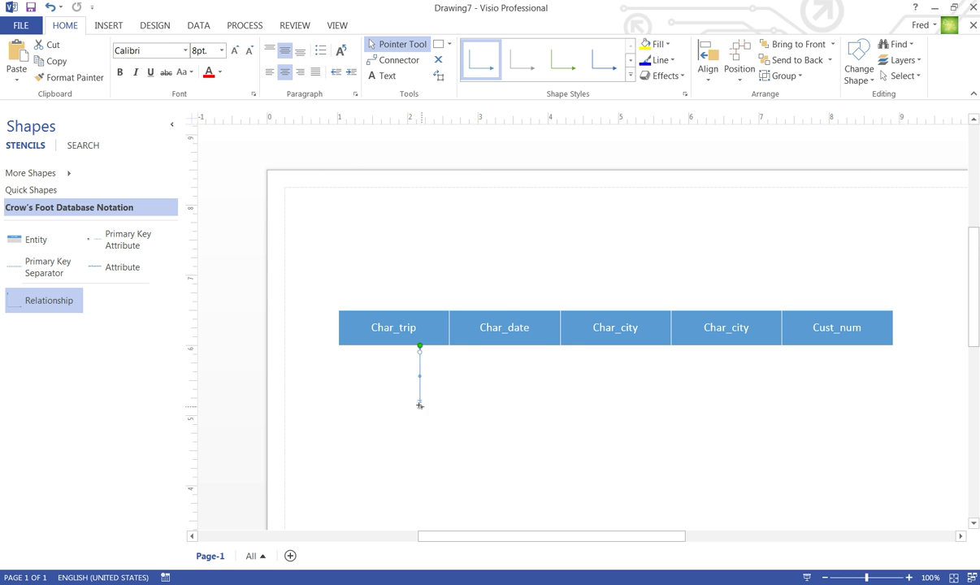
{"action": "left_click_drag", "start_coordinate": [420, 405], "coordinate": [506, 309]}
{"action": "left_click", "coordinate": [550, 470]}
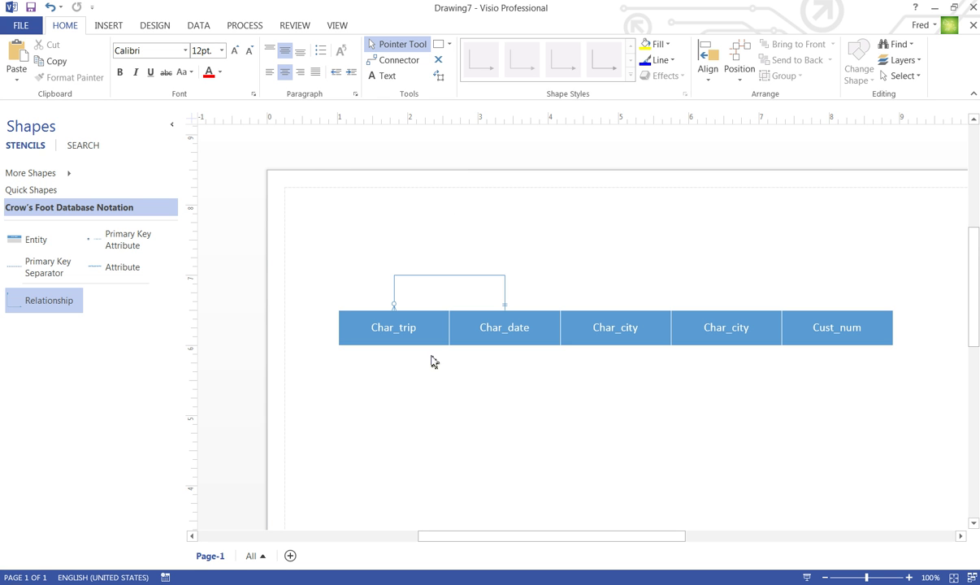
- Add an end arrowhead to the Char_trip–Char_date connector from the Line arrow options
{"action": "left_click", "coordinate": [469, 277]}
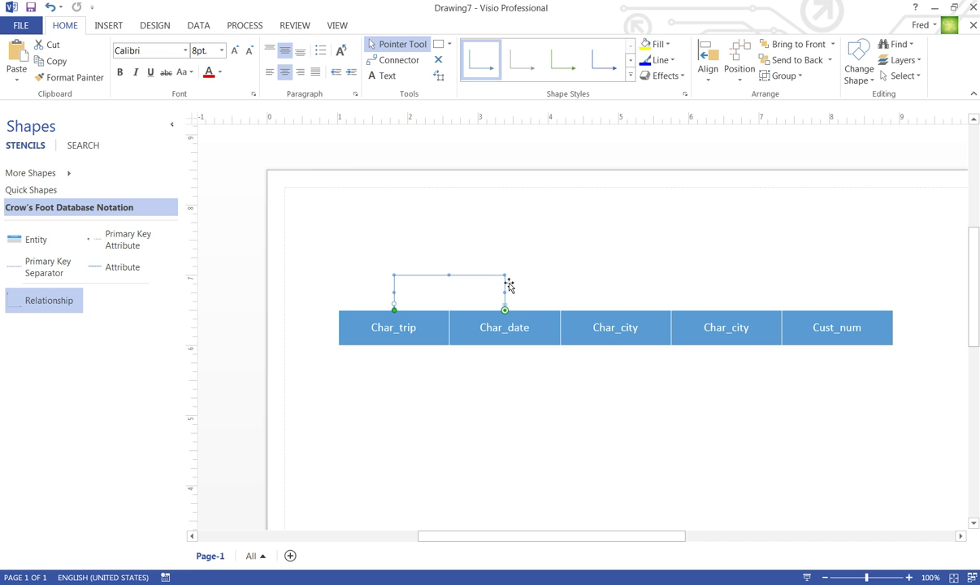
{"action": "left_click", "coordinate": [671, 62]}
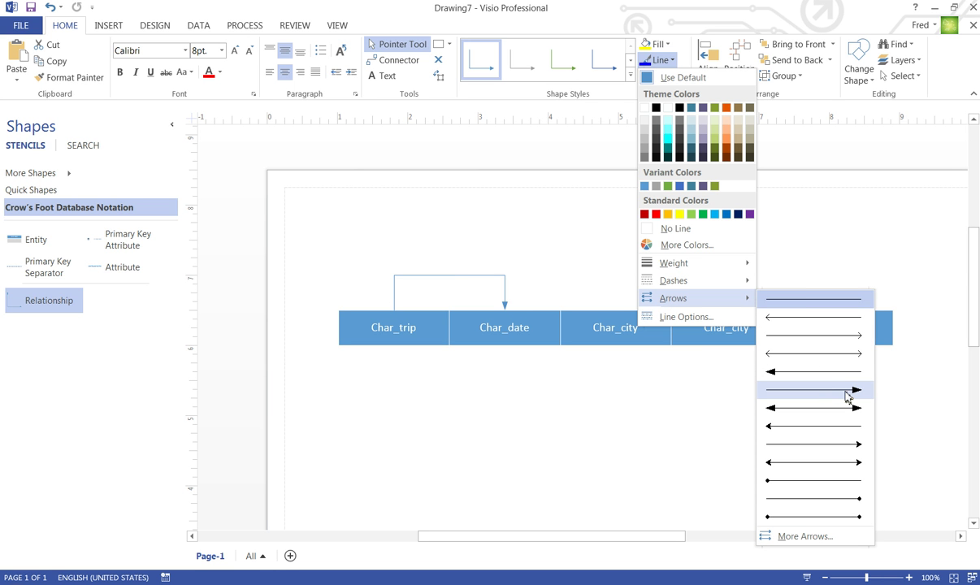
{"action": "left_click", "coordinate": [852, 397]}
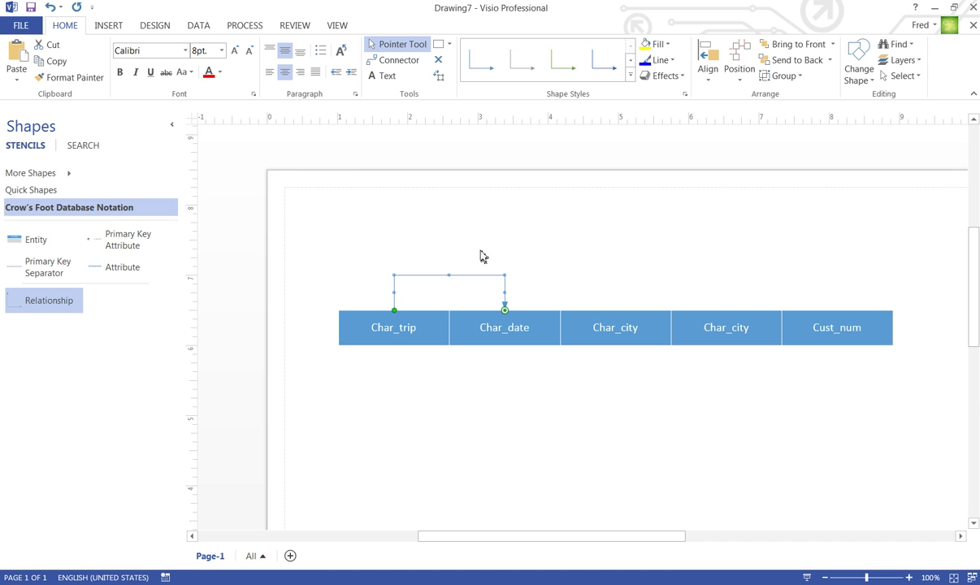
{"action": "left_click", "coordinate": [517, 377]}
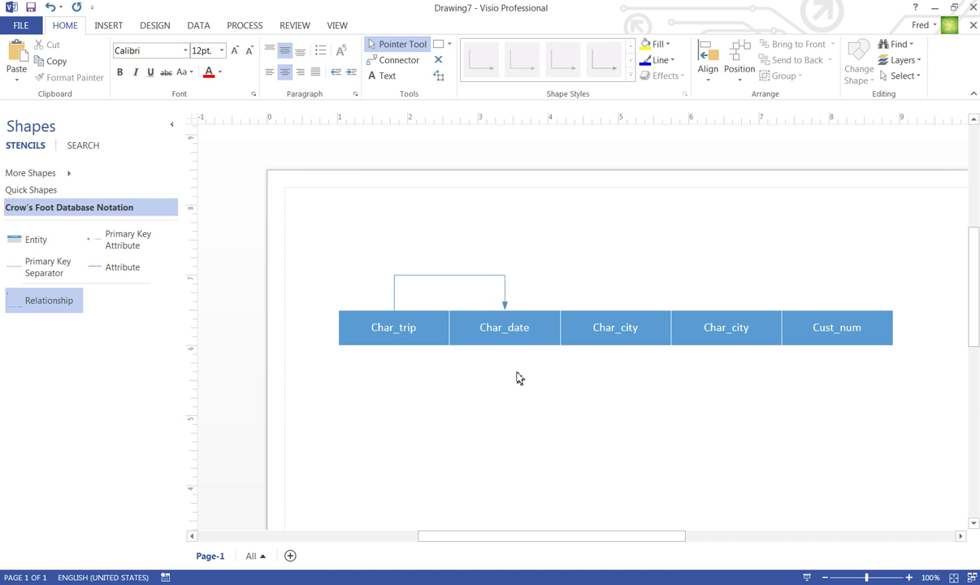
- Duplicate the arrowed connector and glue the copy from the Char_date branch into Char_city's top
{"action": "left_click", "coordinate": [445, 277]}
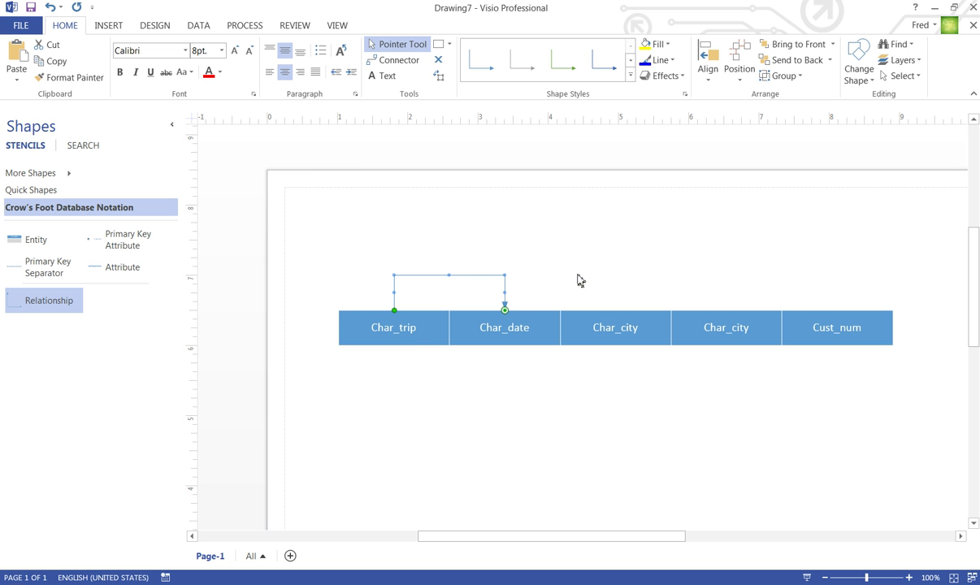
{"action": "key", "text": "ctrl+d"}
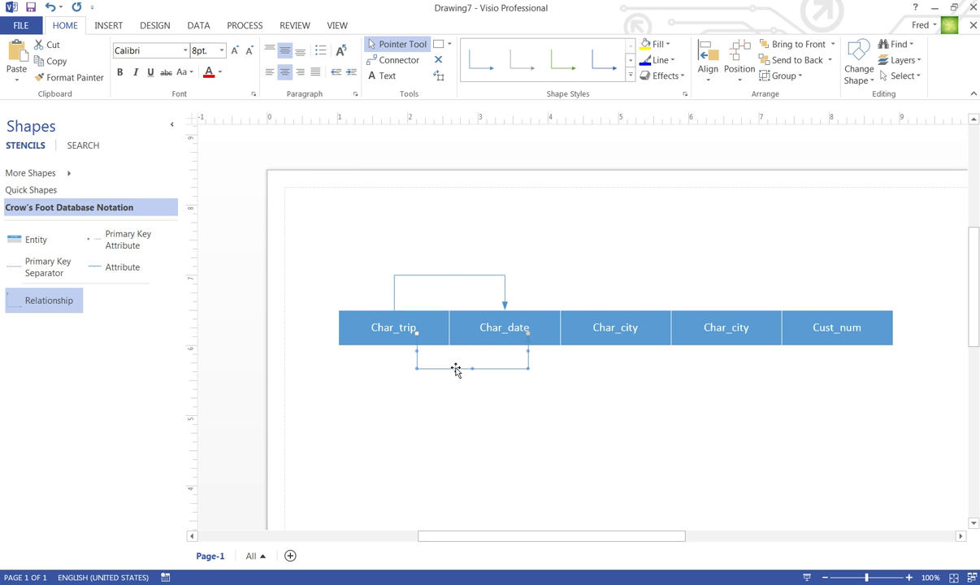
{"action": "left_click_drag", "start_coordinate": [457, 370], "coordinate": [579, 284]}
{"action": "left_click_drag", "start_coordinate": [650, 248], "coordinate": [615, 309]}
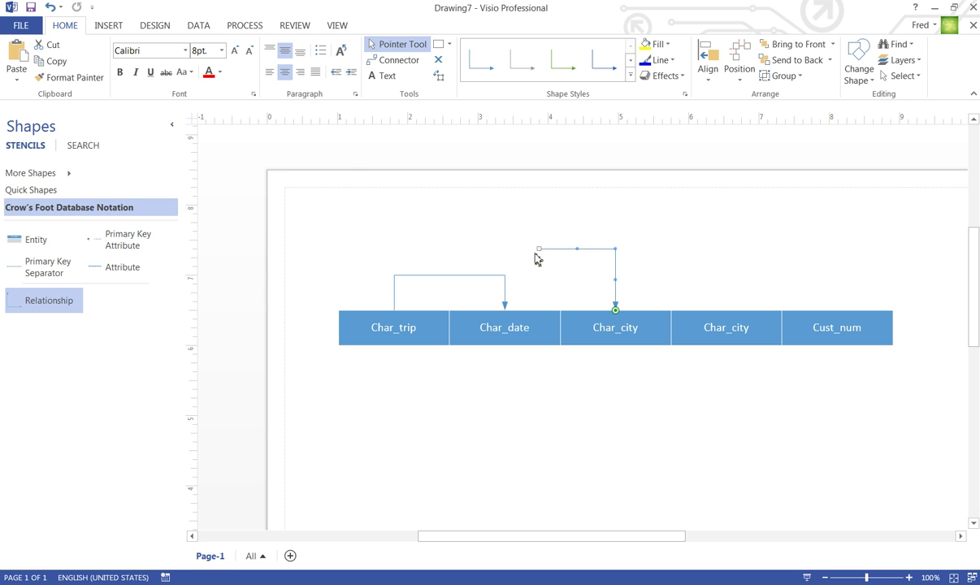
{"action": "left_click_drag", "start_coordinate": [540, 247], "coordinate": [505, 276]}
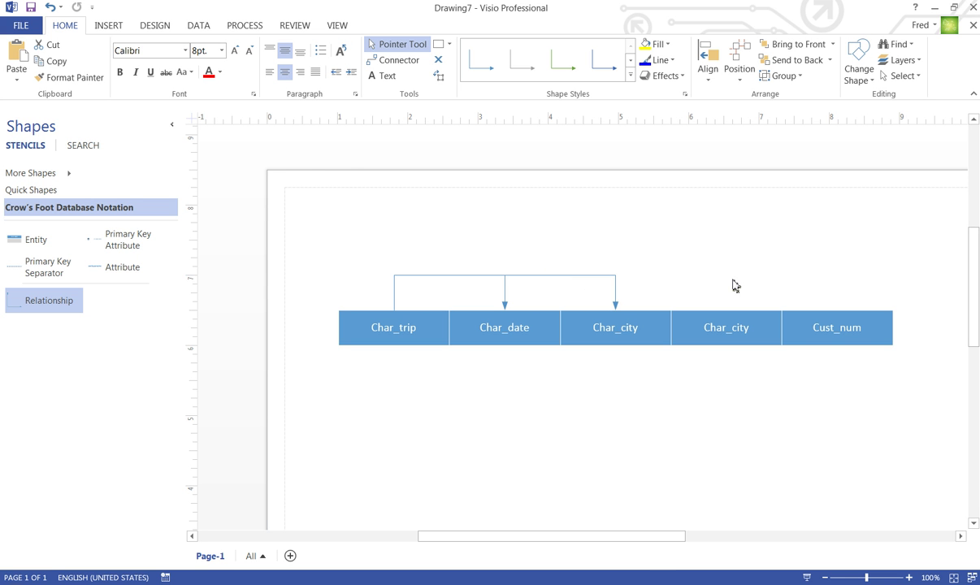
{"action": "left_click", "coordinate": [692, 265]}
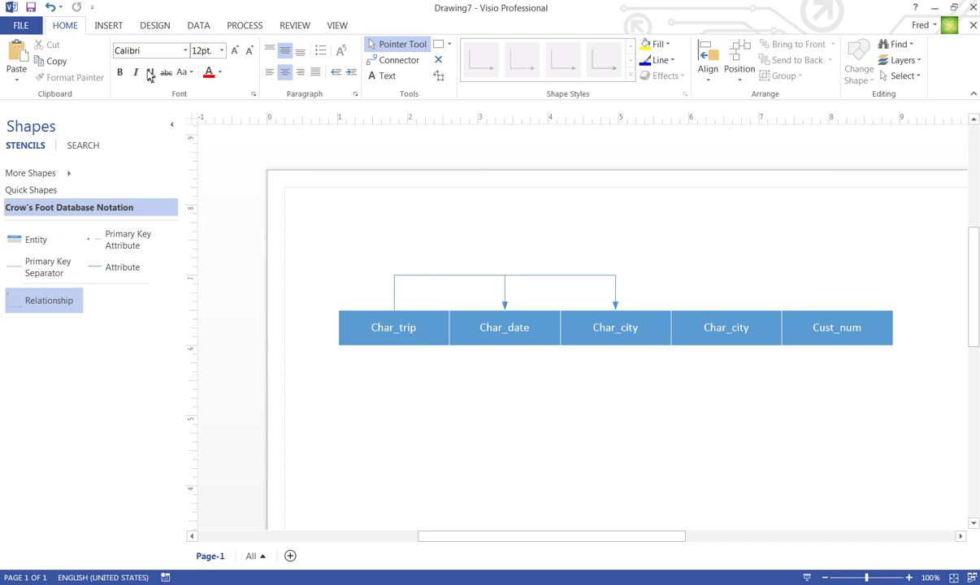
- Drag a selection box around all five blocks and both connectors, then scroll the page
{"action": "left_click_drag", "start_coordinate": [294, 225], "coordinate": [870, 359]}
{"action": "left_click_drag", "start_coordinate": [265, 246], "coordinate": [893, 374]}
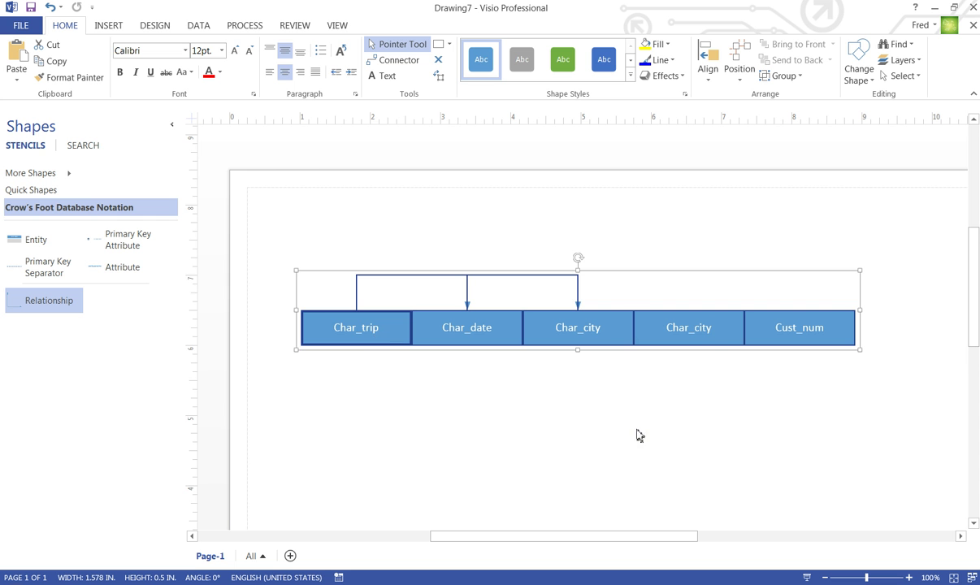
{"action": "scroll", "coordinate": [650, 415], "scroll_direction": "down", "scroll_amount": 1}
{"action": "scroll", "coordinate": [651, 414], "scroll_direction": "down", "scroll_amount": 2}
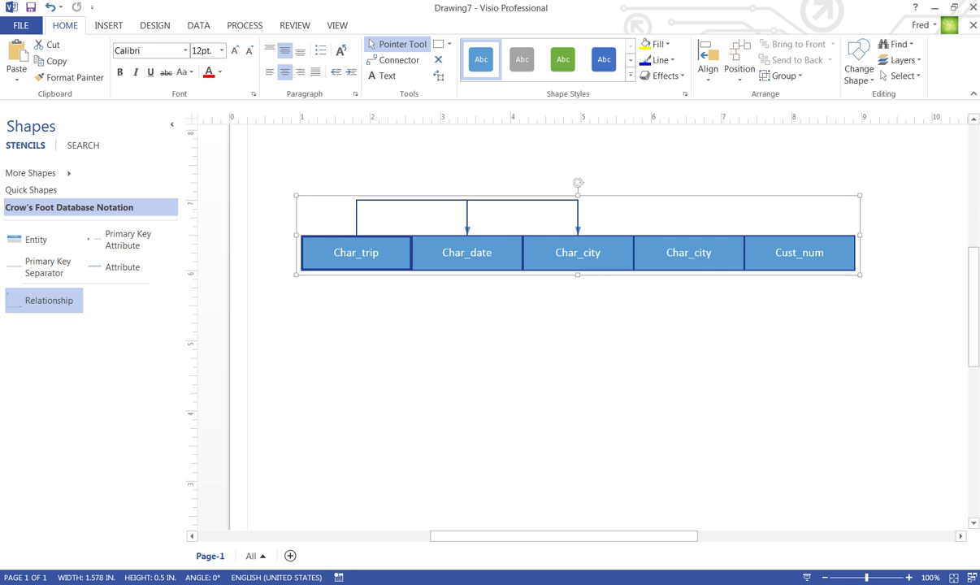